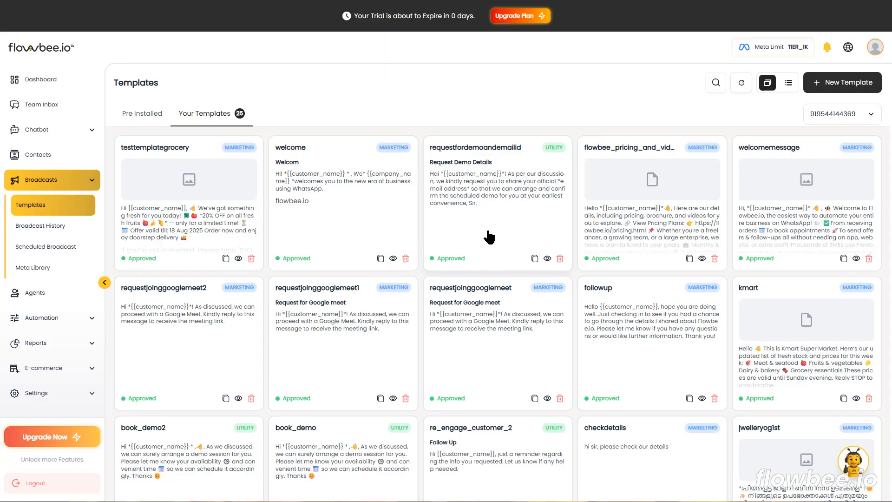
Start a new broadcast template and name it TEST TEMPLATE GROCERY 1.
left_click(842, 84)
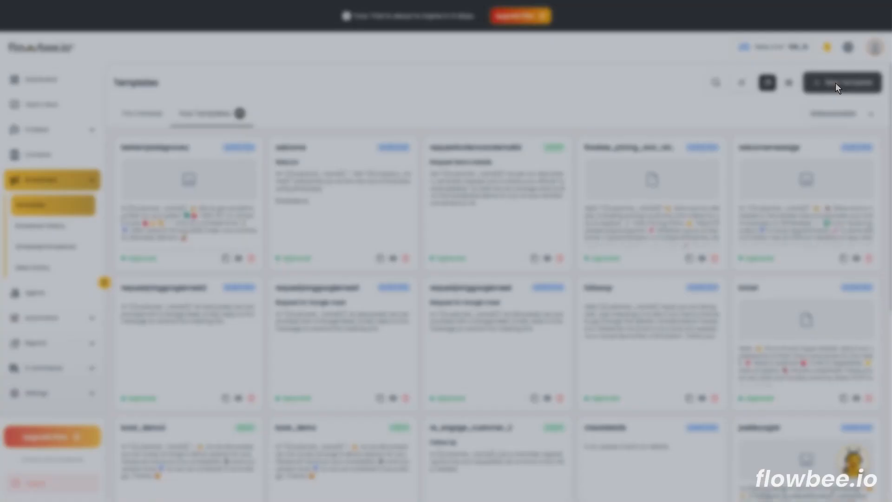
left_click(207, 68)
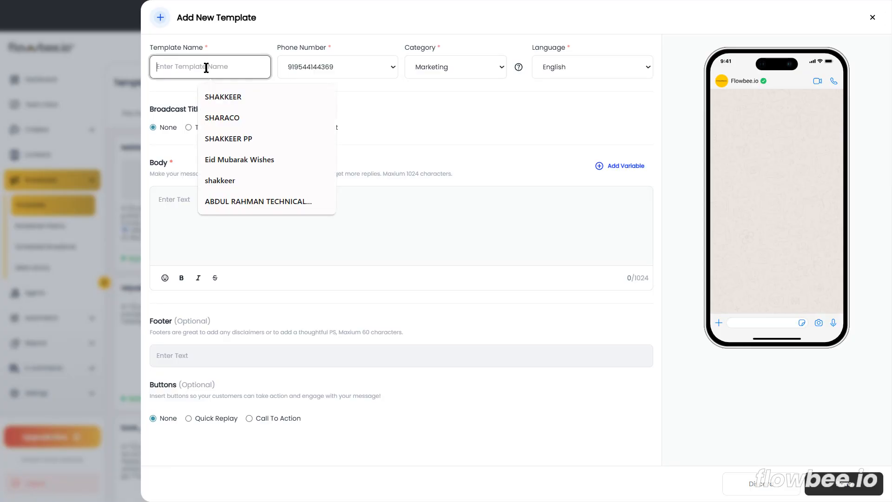
type("t")
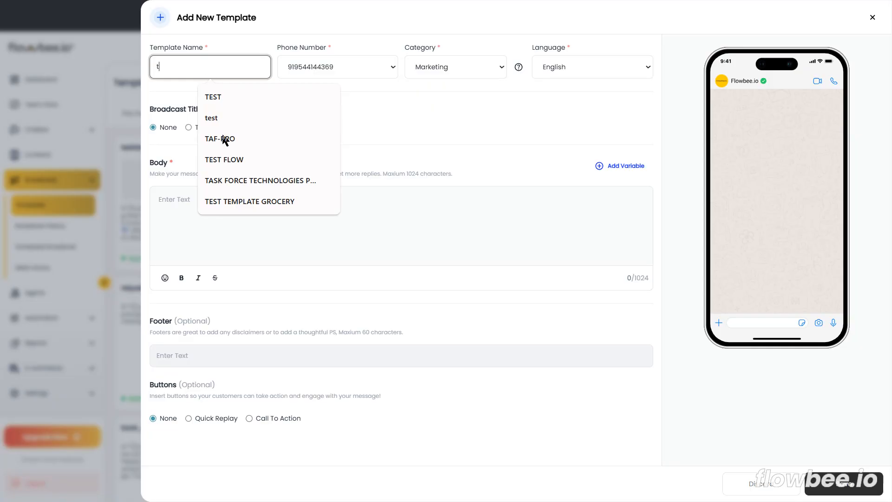
left_click(238, 202)
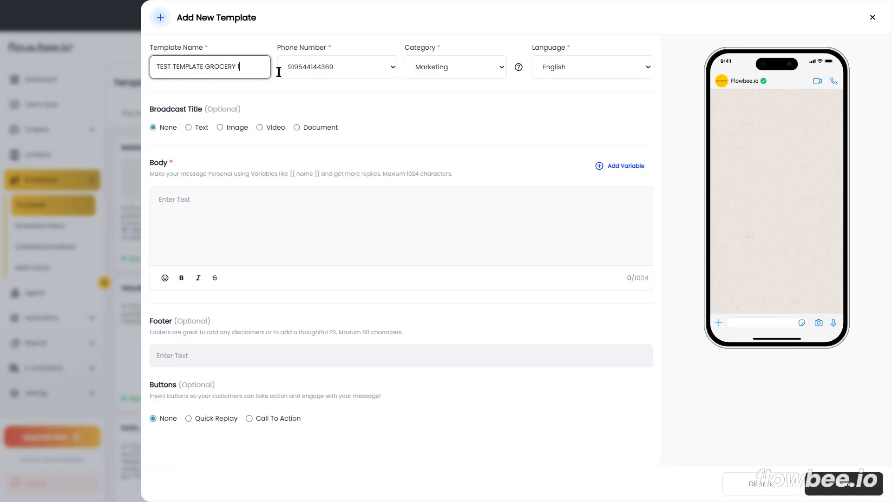
Choose Marketing as the template's category and English as its language.
left_click(448, 67)
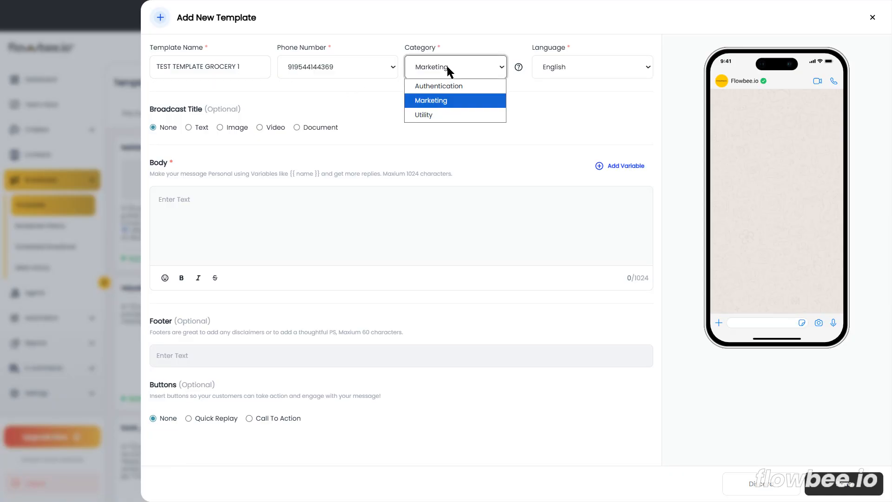
left_click(551, 114)
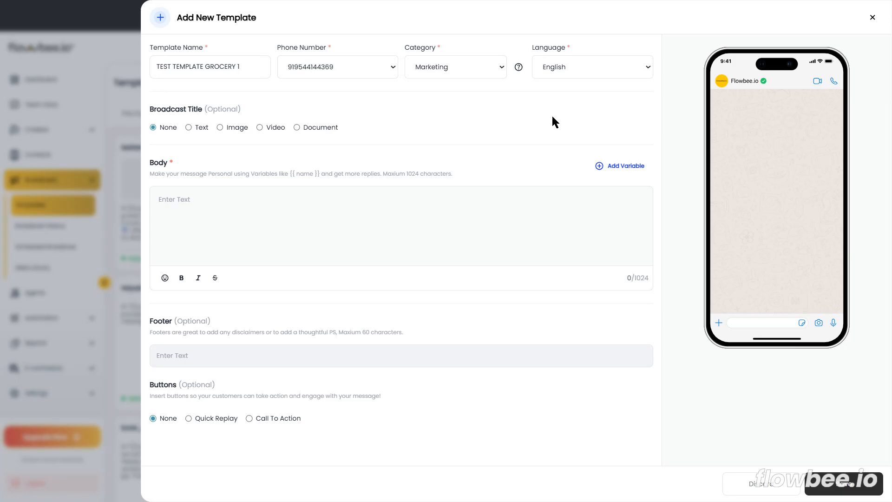
left_click(465, 65)
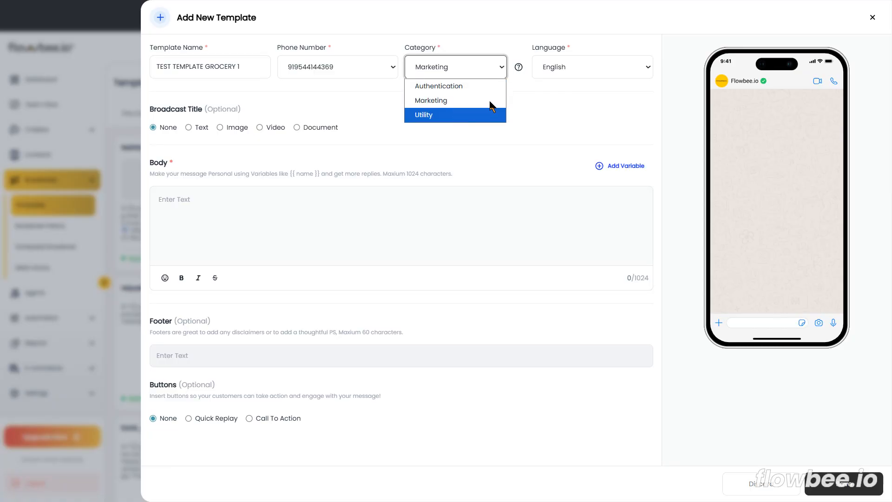
left_click(550, 100)
left_click(461, 72)
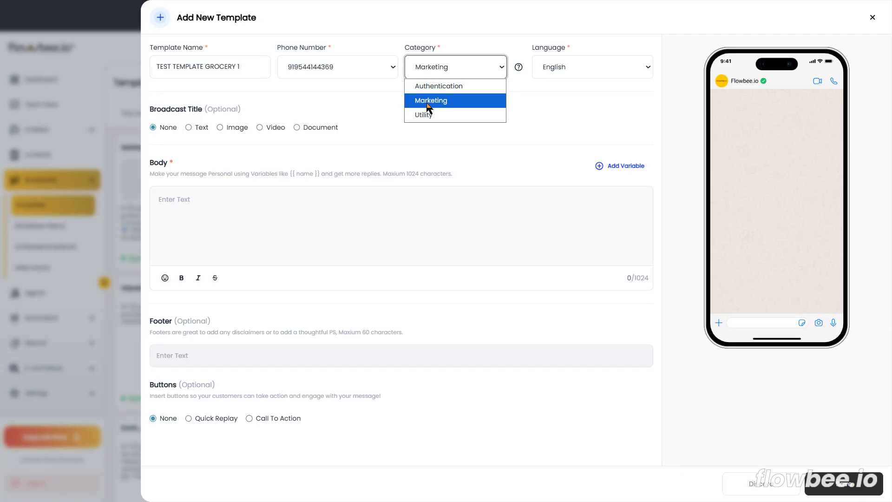
left_click(428, 107)
left_click(574, 70)
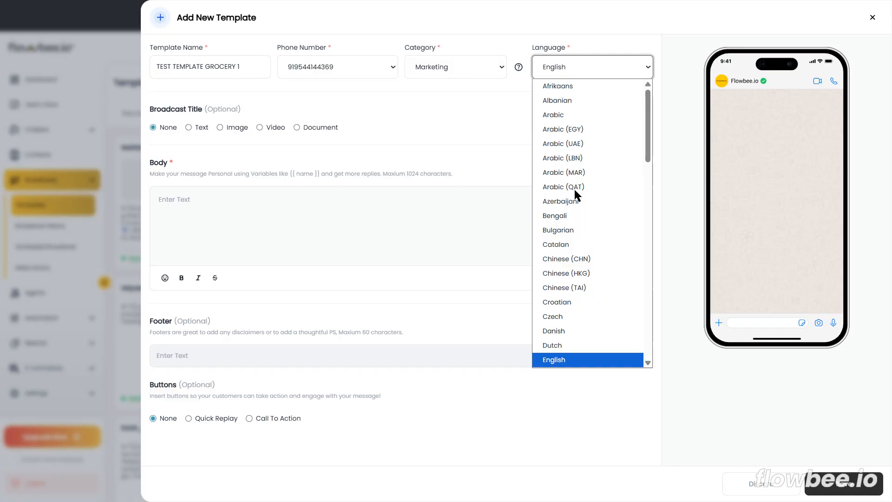
left_click(567, 359)
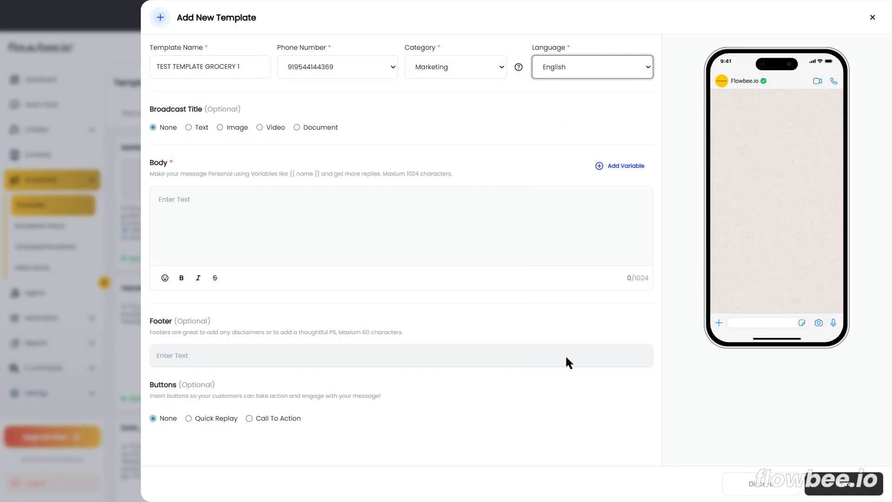
Set the broadcast title to an image and upload the file ChatGPT Image Aug 14, 2025, 04_11_34 PM.png.
left_click(166, 199)
left_click(188, 127)
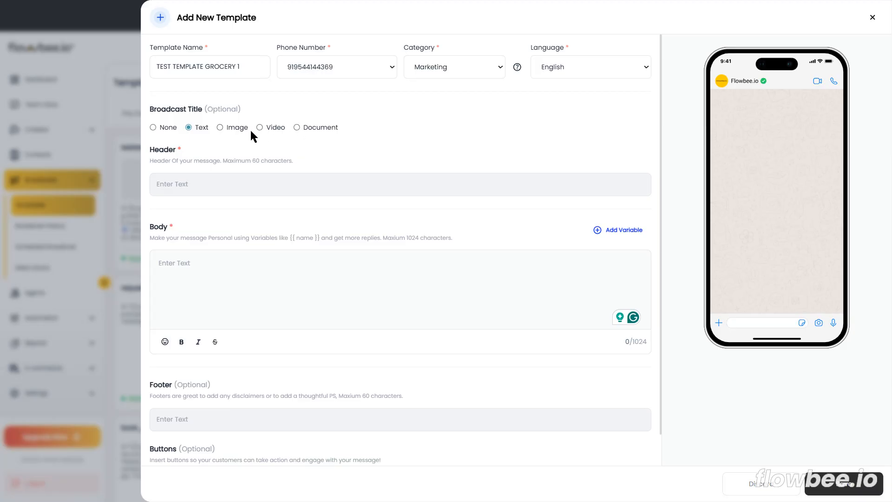
left_click(220, 128)
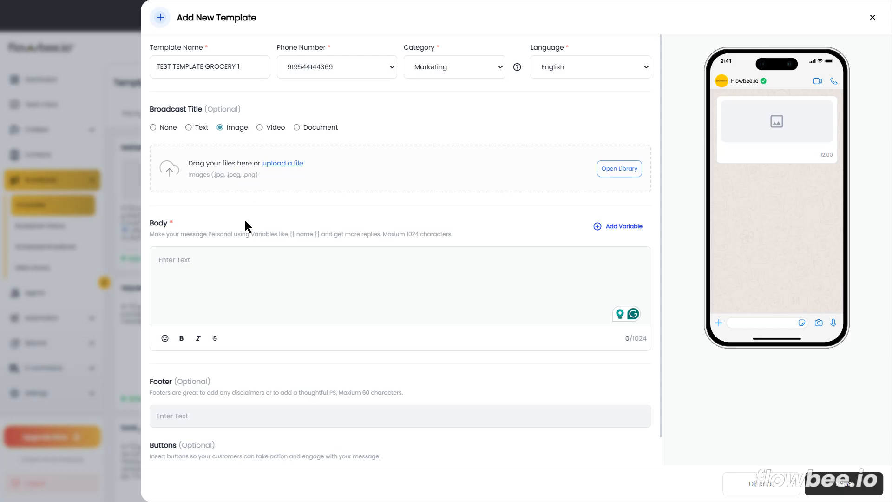
left_click(276, 164)
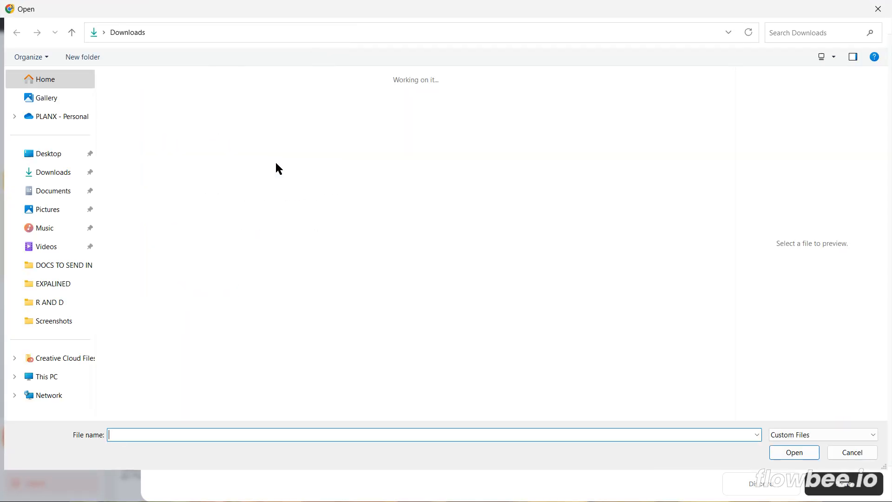
double_click(216, 382)
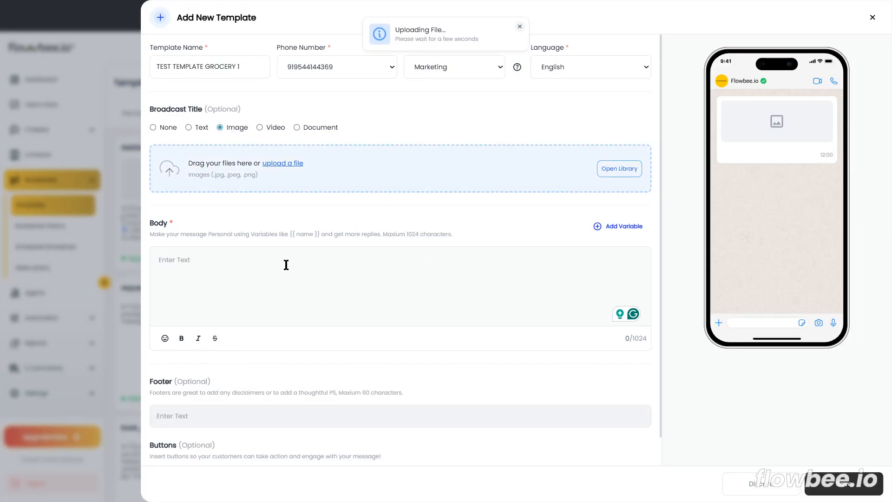
Copy the sample filled grocery offer message from the ChatGPT conversation and paste it into the template's body.
left_click(263, 261)
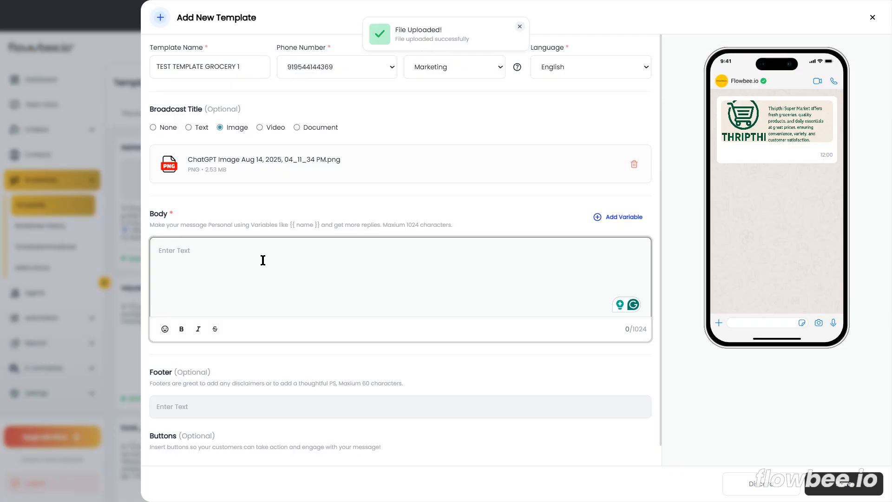
key("alt+Tab")
key("Escape")
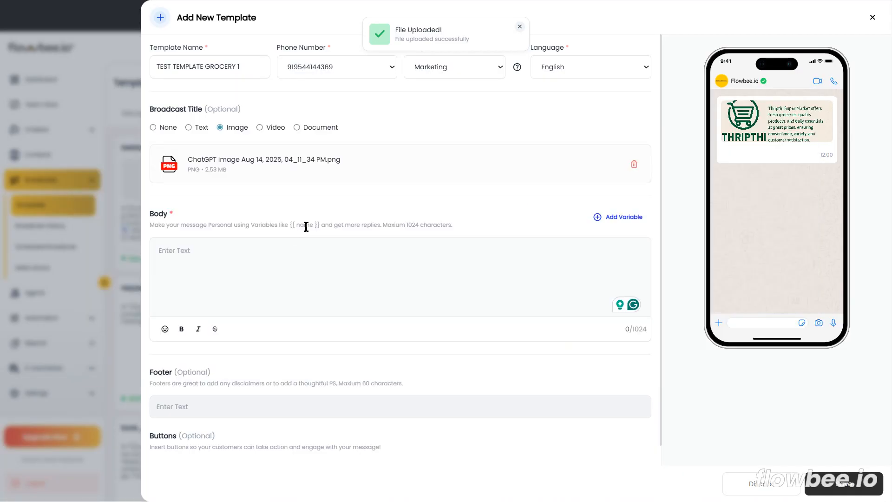
key("alt+Tab")
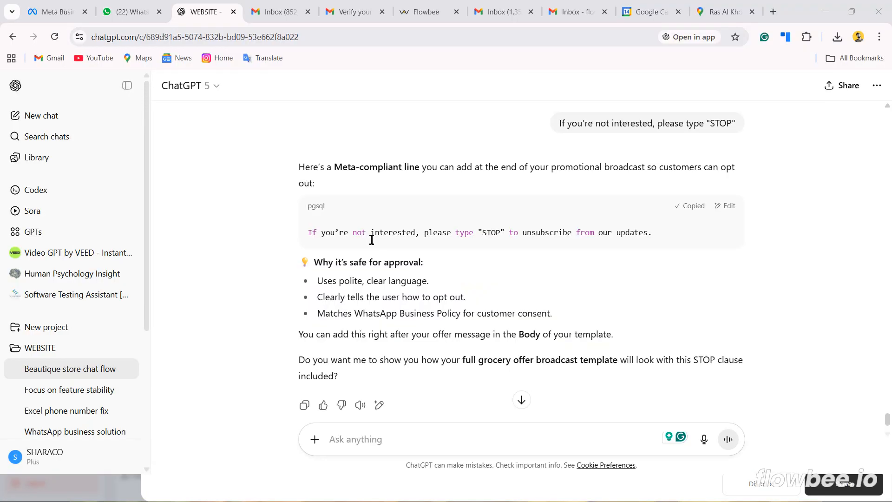
scroll(458, 252, "up", 10)
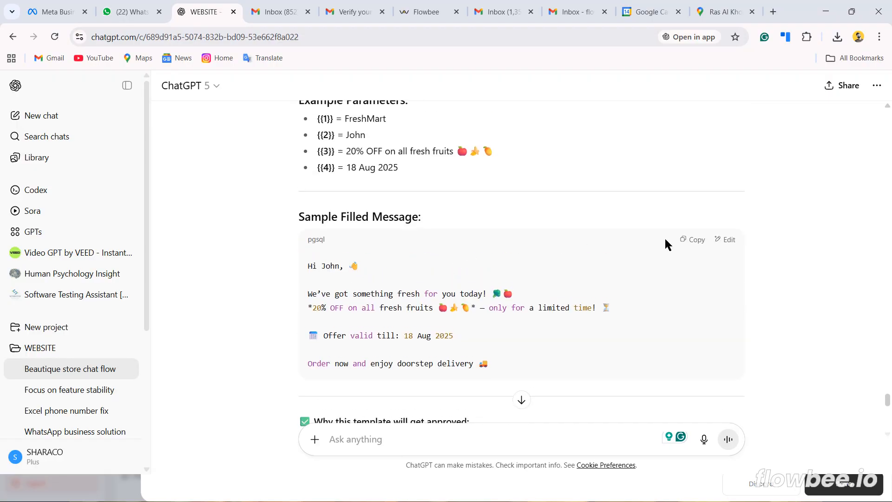
left_click(693, 239)
key("alt+Tab")
left_click(224, 259)
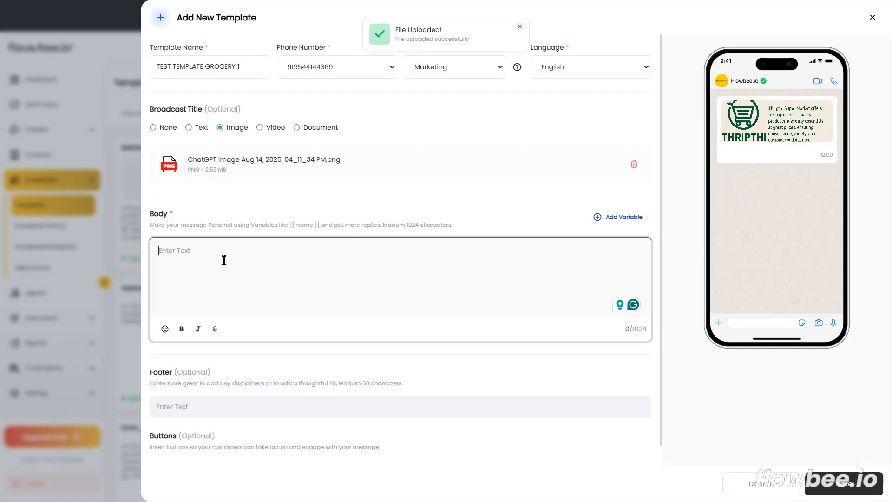
type("Hi John, 👋  We've got something fresh for you today! 🥬🍎 *20% OFF on all fresh fruits 🍎🍌🥭* — only for a limited time! ⏳  🗓 Offer valid till: 18 Aug 2025  Order now and enjoy doorstep delivery 🚚")
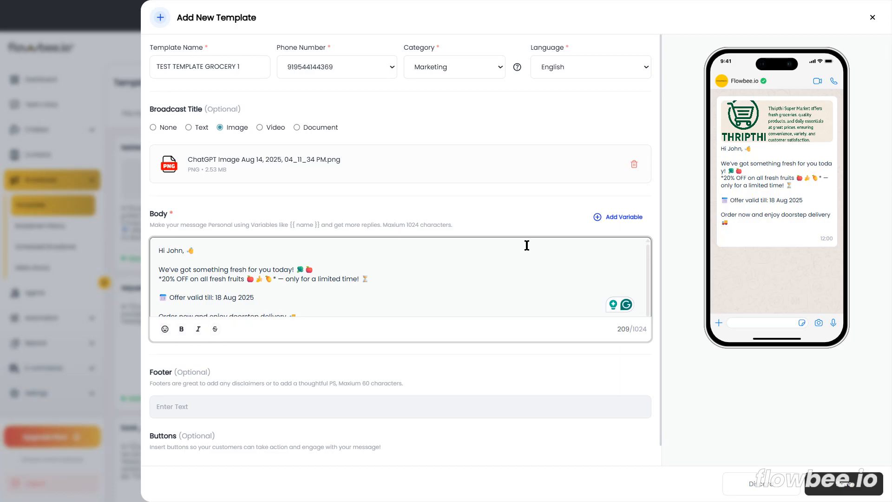
Replace the sample name in the body's greeting with the customer_name variable.
left_click_drag(166, 251, 182, 251)
key("BackSpace")
left_click(614, 222)
left_click(401, 205)
type("name")
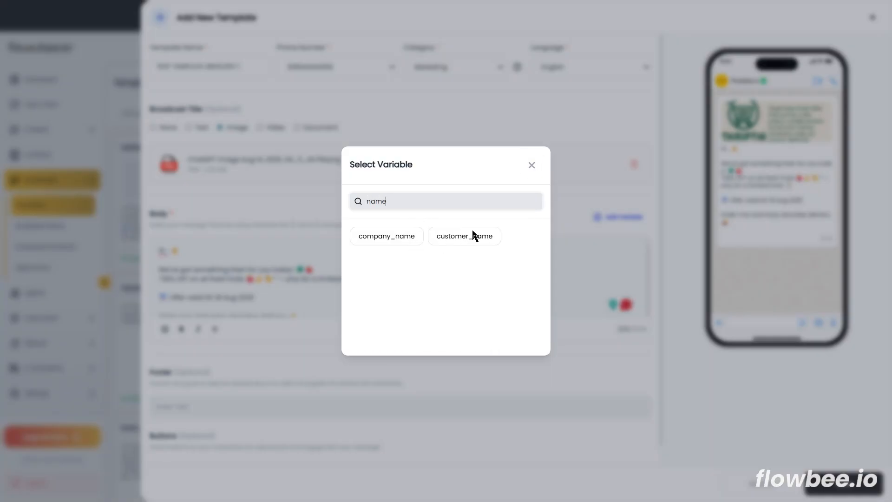
left_click(473, 236)
Make the {{customer_name}} variable in the greeting bold.
left_click_drag(172, 250, 234, 250)
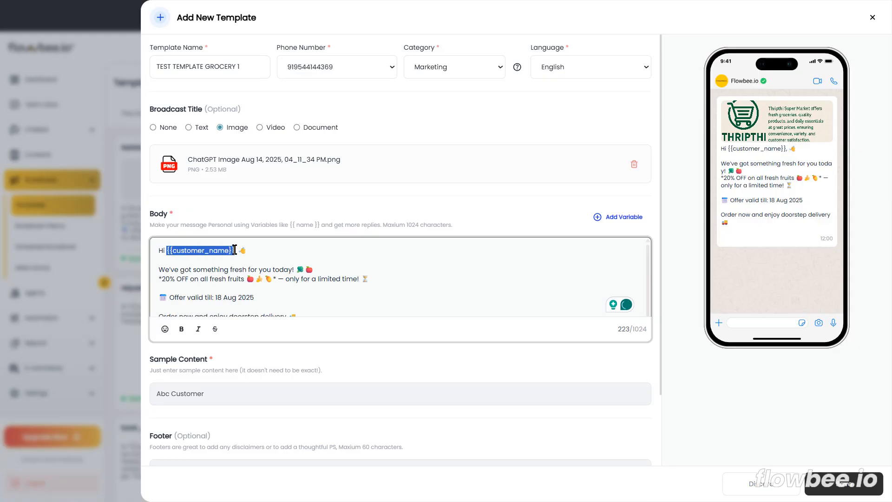
left_click(181, 328)
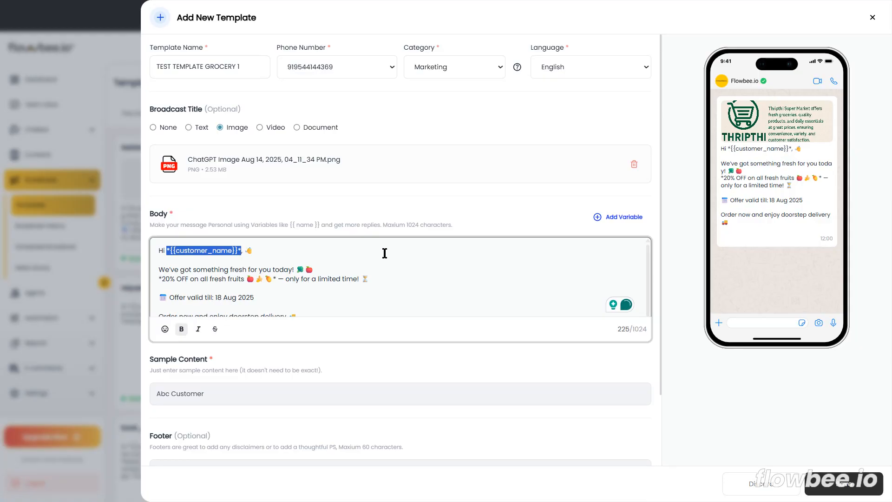
left_click(374, 278)
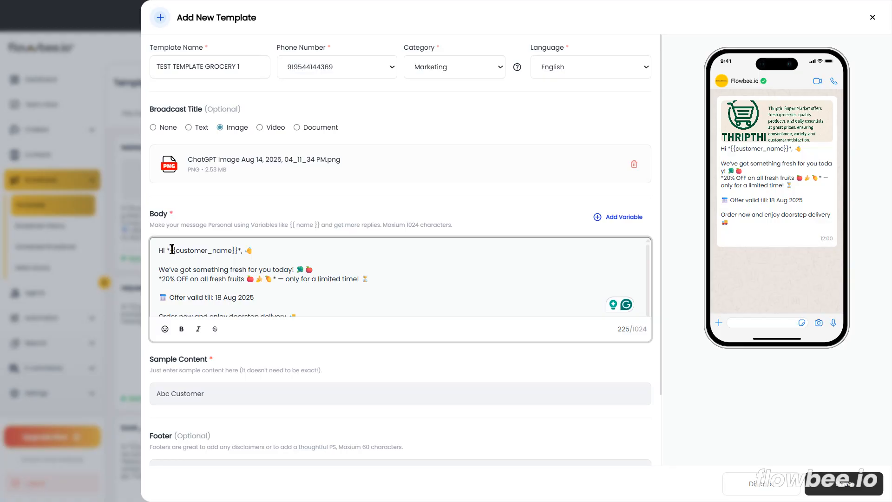
Review the greeting variable and the offer text in the message body.
left_click_drag(169, 251, 236, 253)
left_click(268, 254)
left_click_drag(170, 252, 240, 252)
scroll(486, 288, "down", 1)
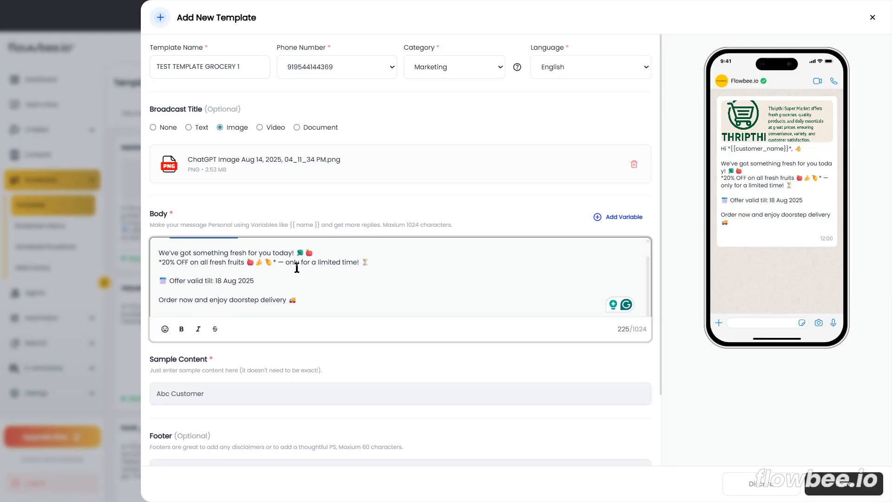
left_click(348, 288)
scroll(342, 285, "up", 1)
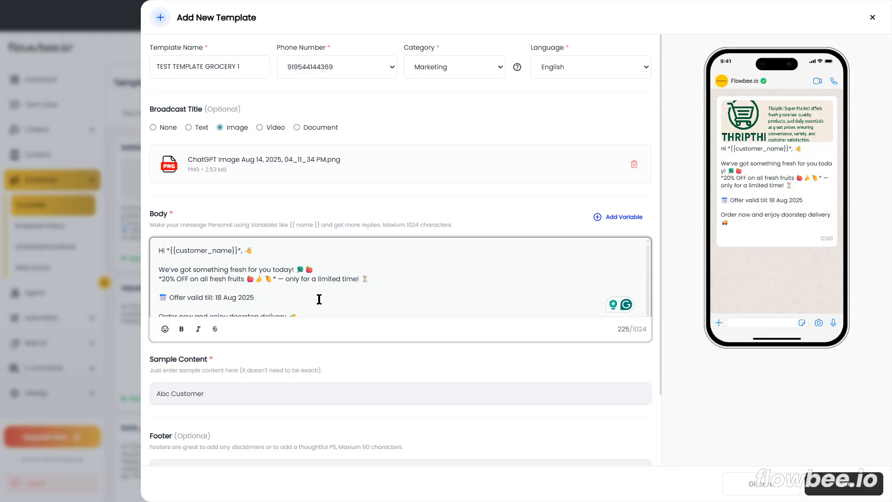
scroll(373, 287, "down", 1)
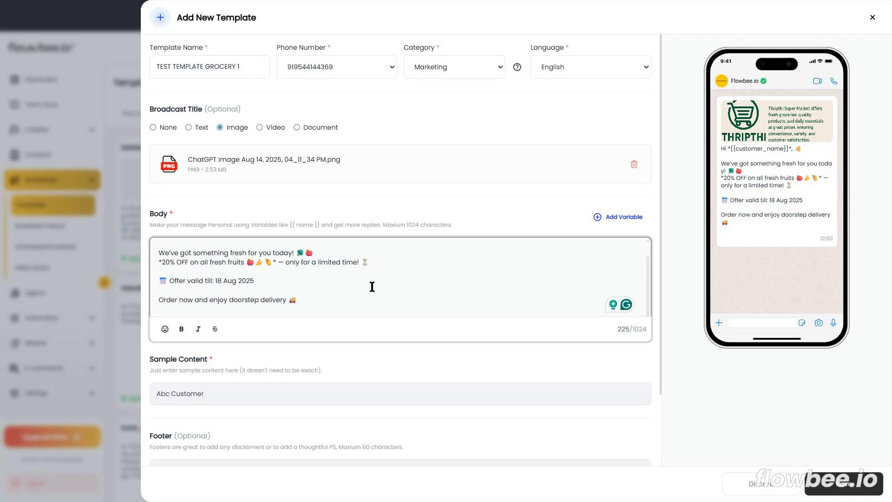
Replace the sample content for the customer_name variable with ABC CUSTOMERS.
scroll(373, 295, "down", 1)
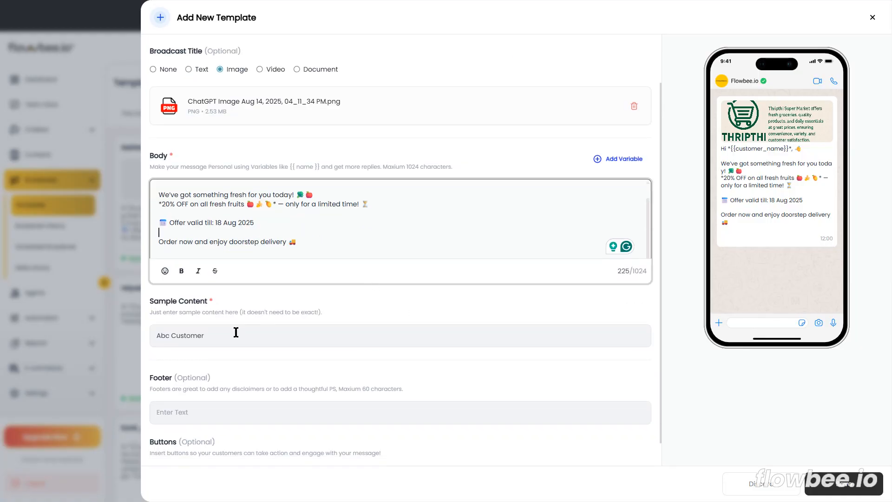
left_click(267, 335)
key("ctrl+a")
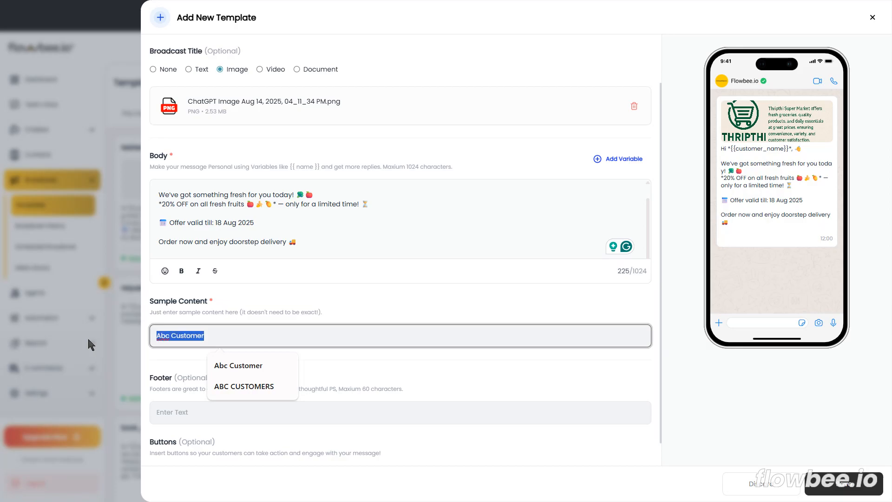
key("BackSpace")
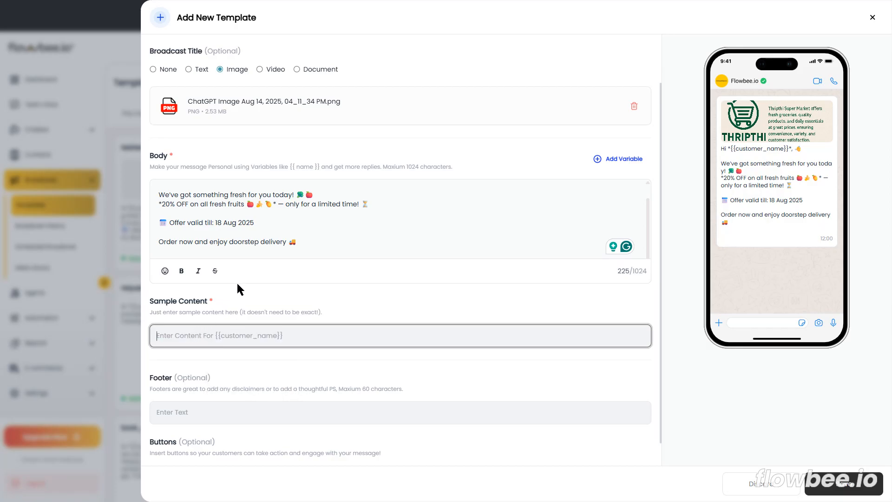
scroll(236, 281, "up", 2)
scroll(219, 274, "up", 1)
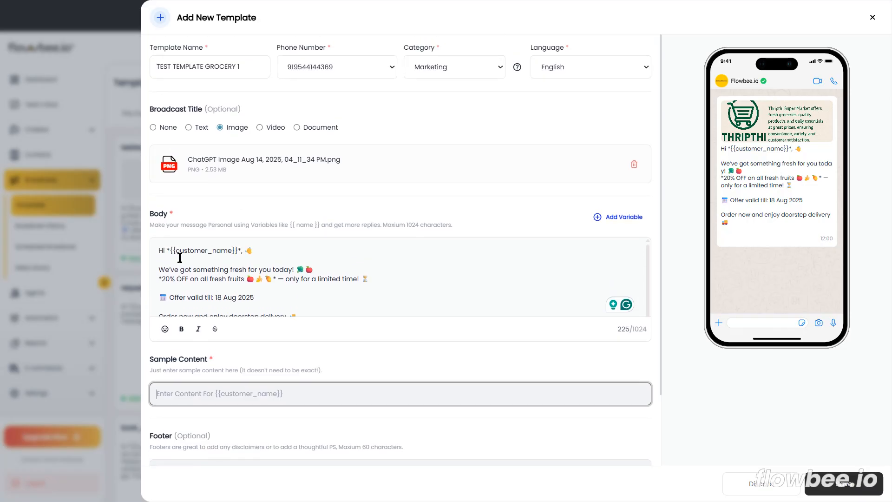
scroll(336, 258, "down", 1)
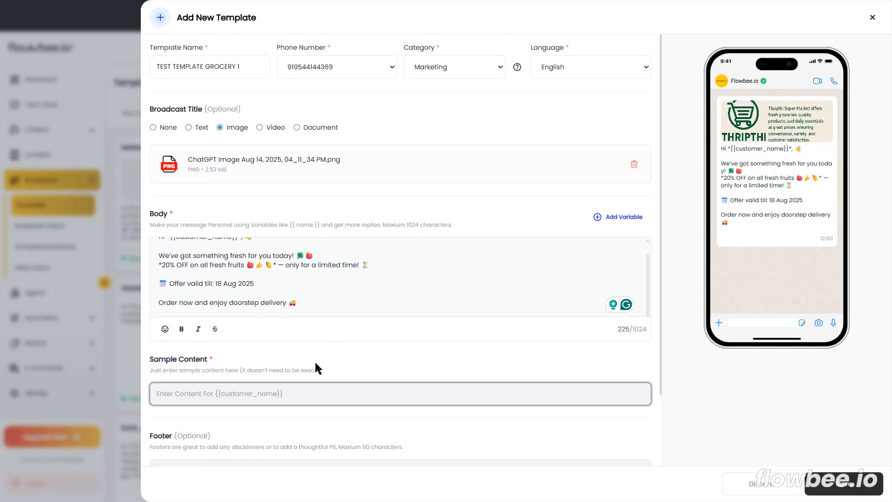
left_click(207, 390)
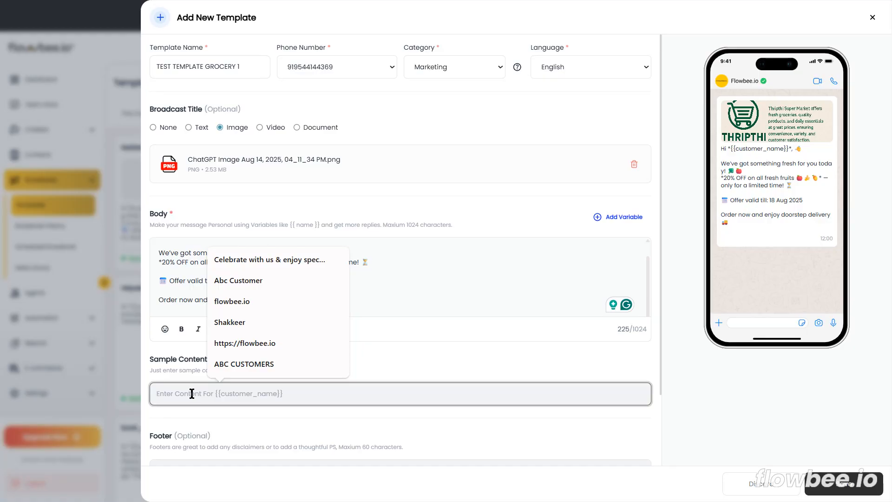
left_click(219, 366)
Go to the footer field, switch to ChatGPT and copy the suggested Meta-compliant STOP opt-out line.
scroll(386, 371, "down", 2)
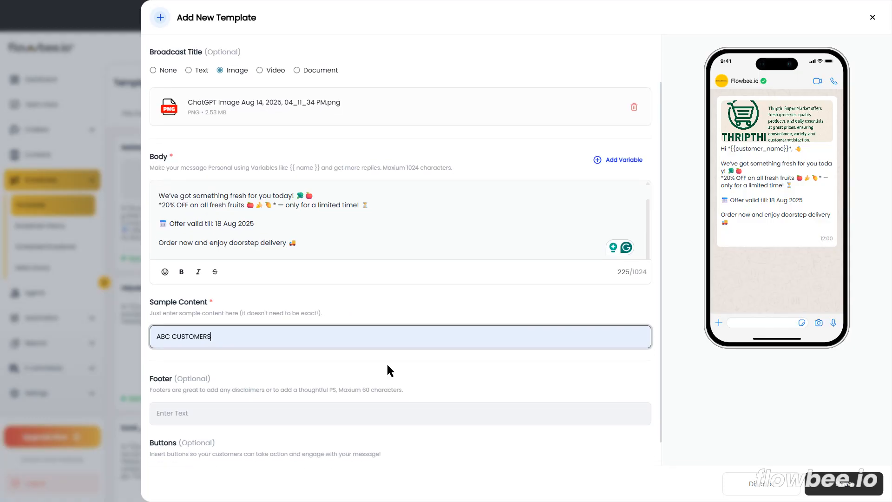
left_click(193, 386)
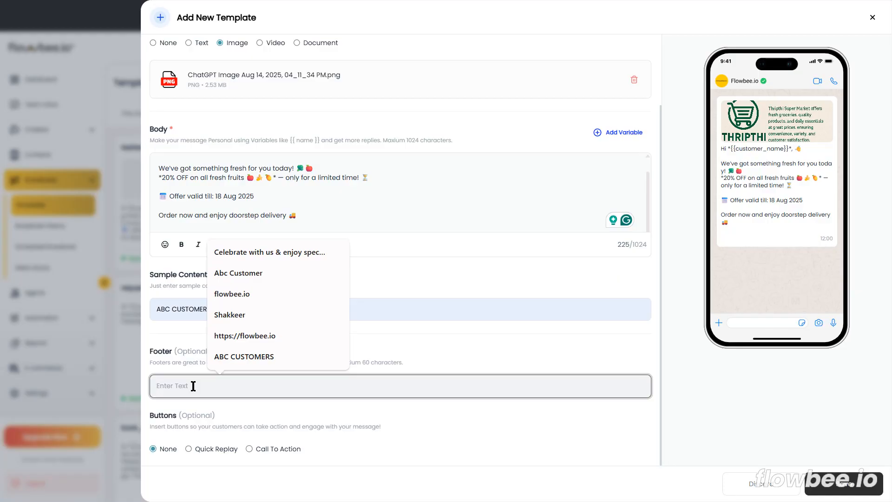
key("alt+Tab")
scroll(601, 239, "down", 5)
scroll(603, 238, "down", 5)
left_click(696, 209)
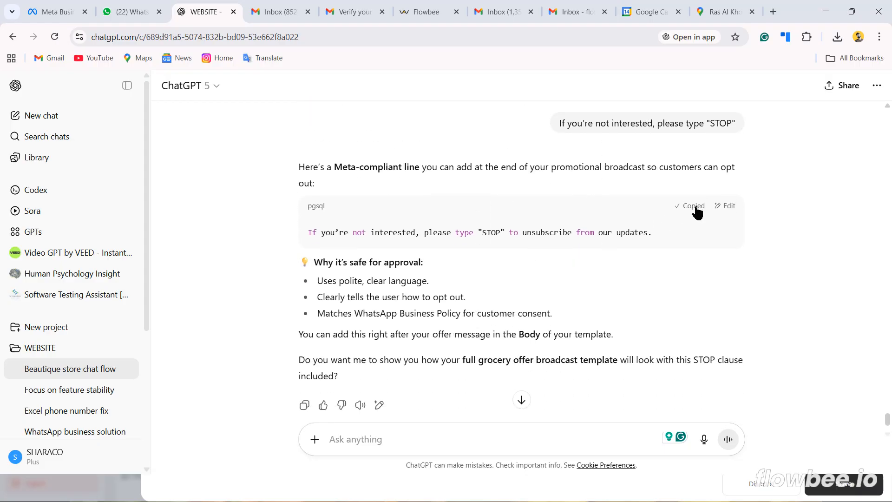
Return to the flowbee.io template and set the footer to "If you're not interested, please type "STOP" to unsubscribe".
key("alt+Tab")
left_click(169, 400)
key("ctrl+v")
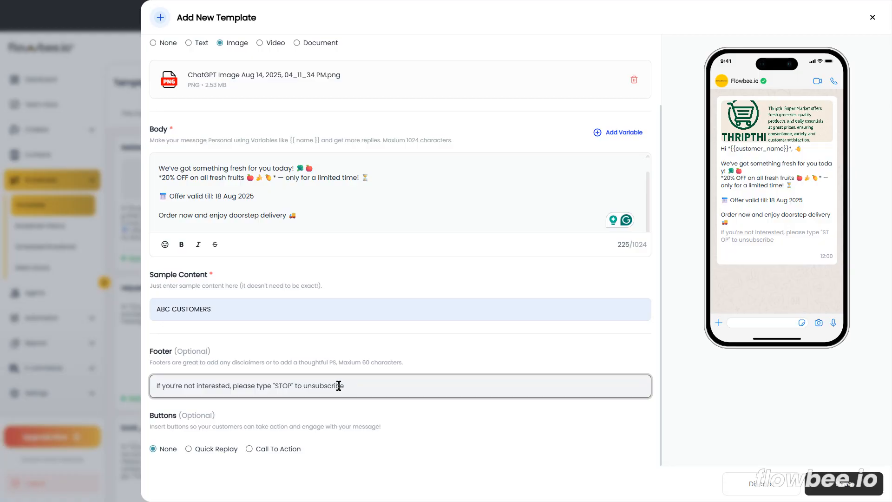
Review the opt-out footer text against the message body and the phone preview.
left_click_drag(722, 231, 777, 239)
left_click(760, 263)
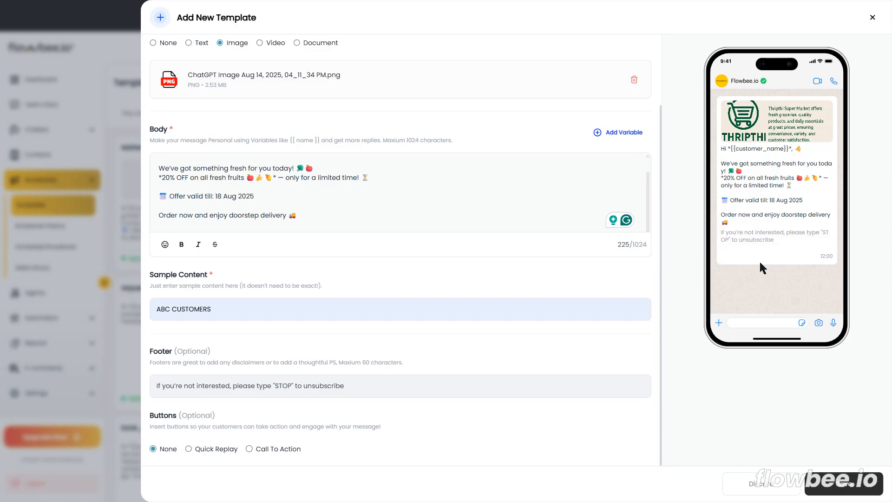
left_click(327, 208)
left_click(320, 215)
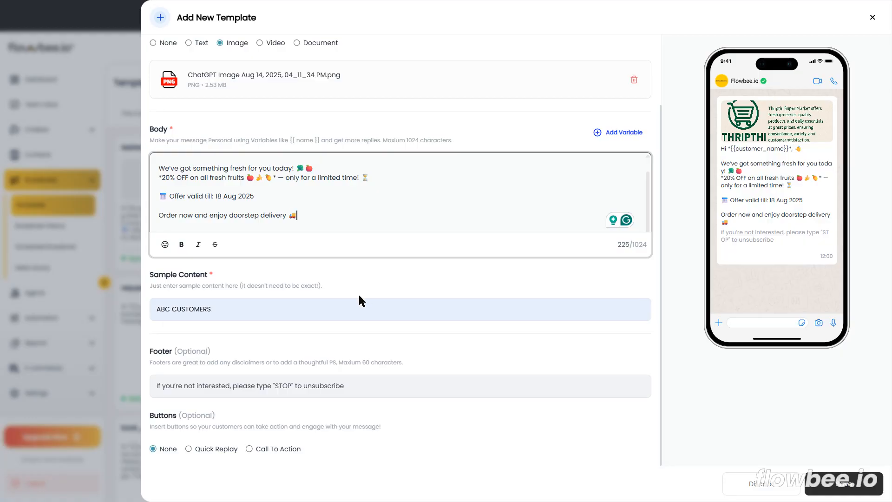
left_click_drag(350, 388, 147, 387)
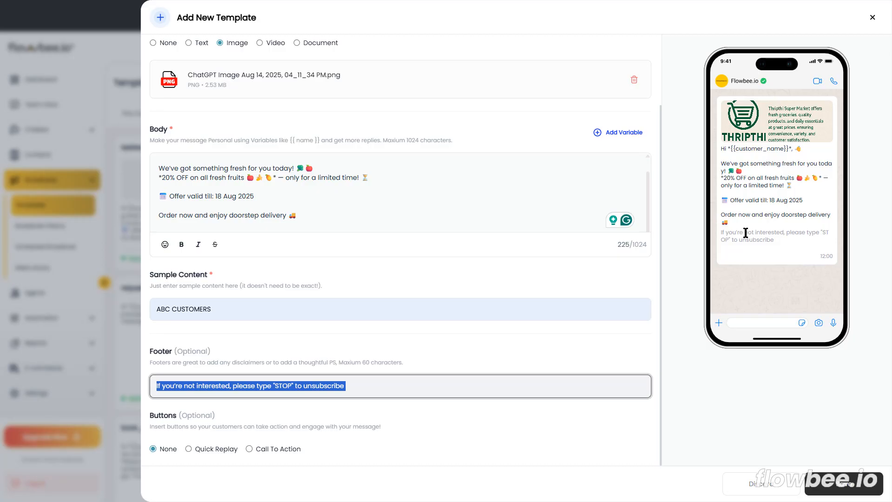
left_click(383, 384)
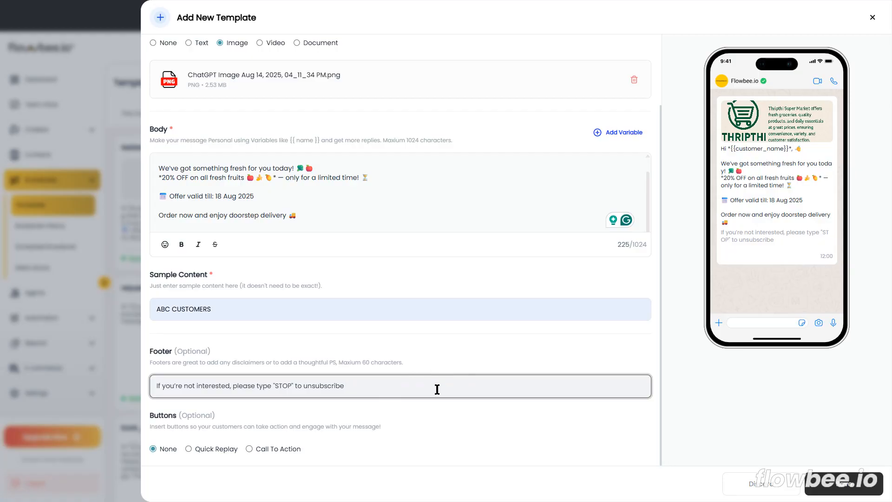
left_click(735, 124)
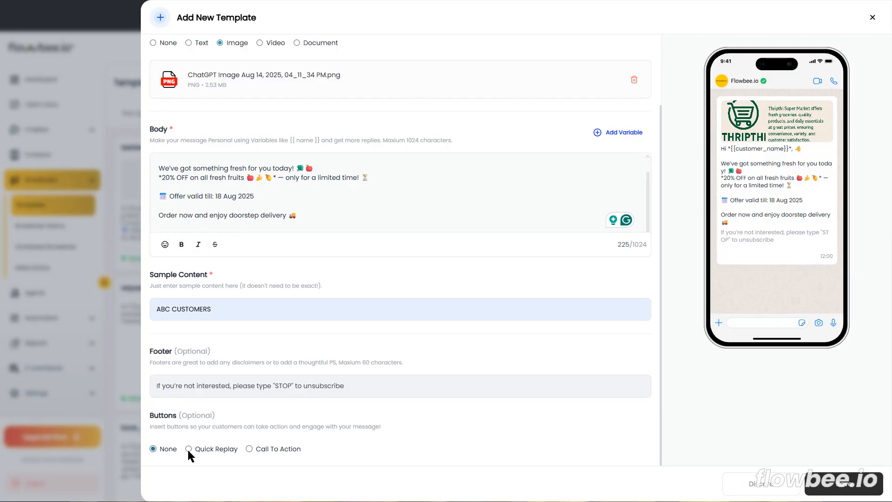
Compare the Quick Replay and Call To Action button options, and choose a Call To Action button of type Call to phone.
left_click(202, 450)
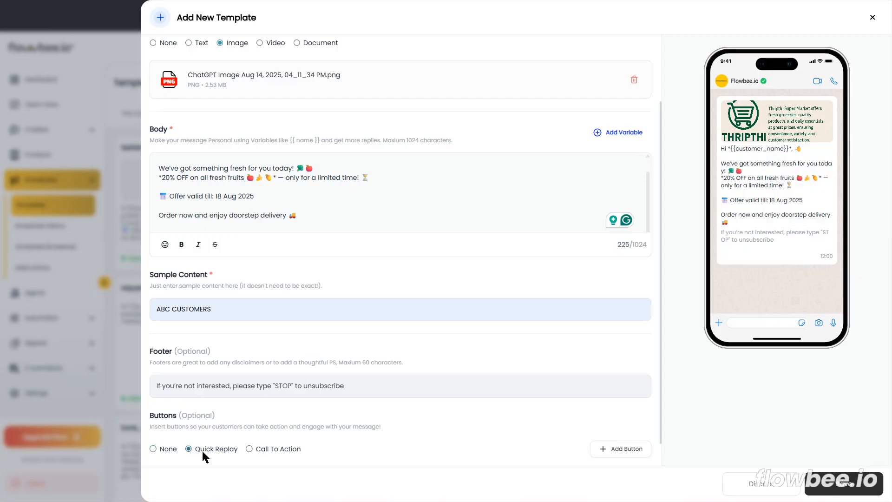
left_click(249, 449)
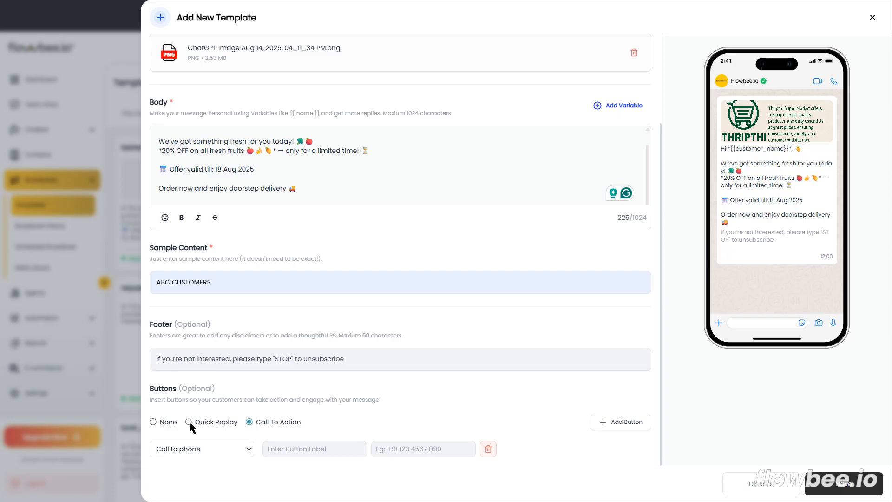
left_click(189, 422)
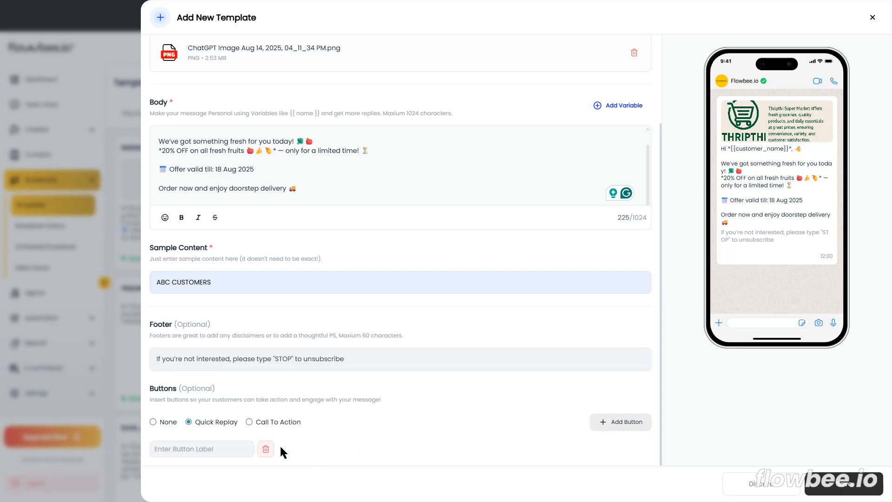
left_click(248, 422)
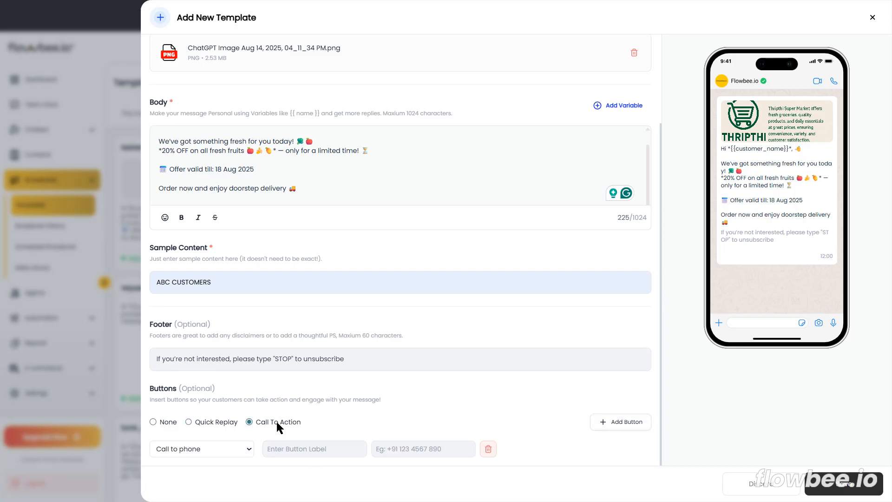
left_click(230, 446)
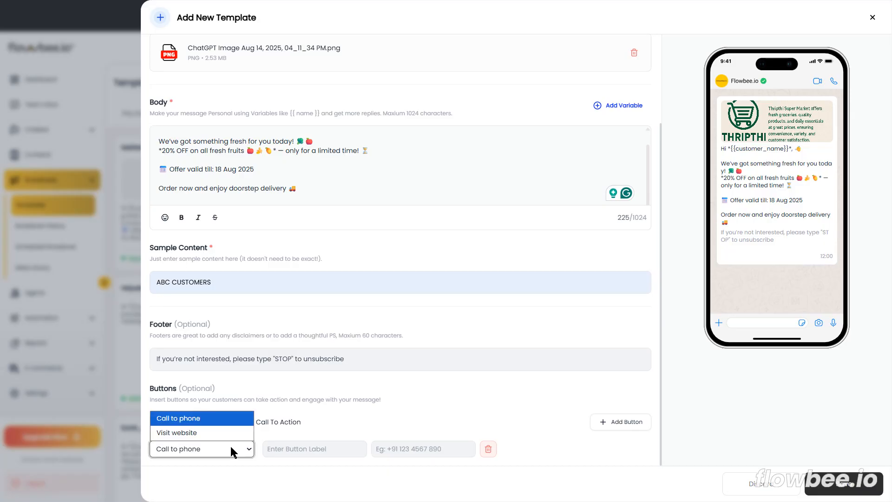
left_click(186, 419)
Label the call-to-phone button "Call now".
left_click(293, 449)
type("cALL")
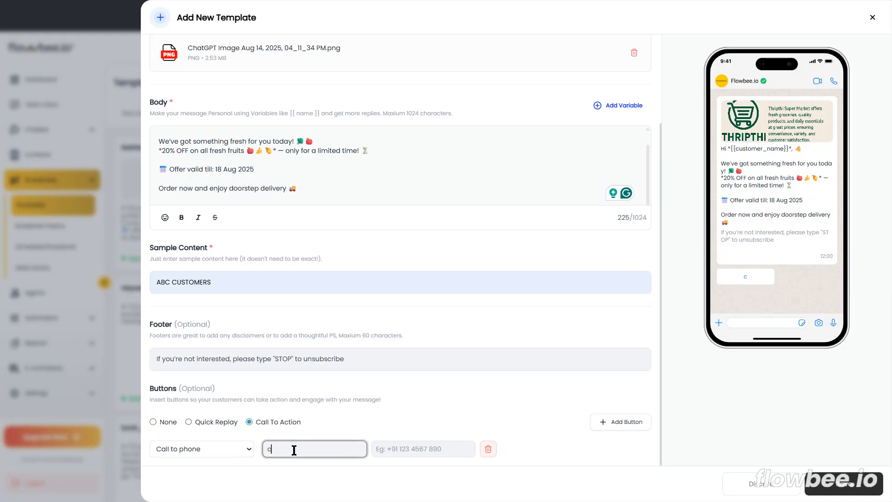
key("BackSpace")
key("BackSpace")
key("BackSpace")
key("BackSpace")
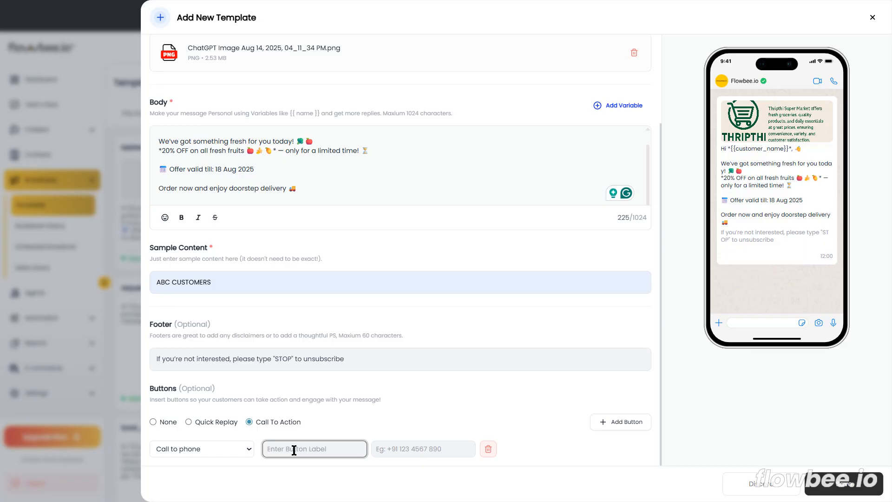
type("Call now")
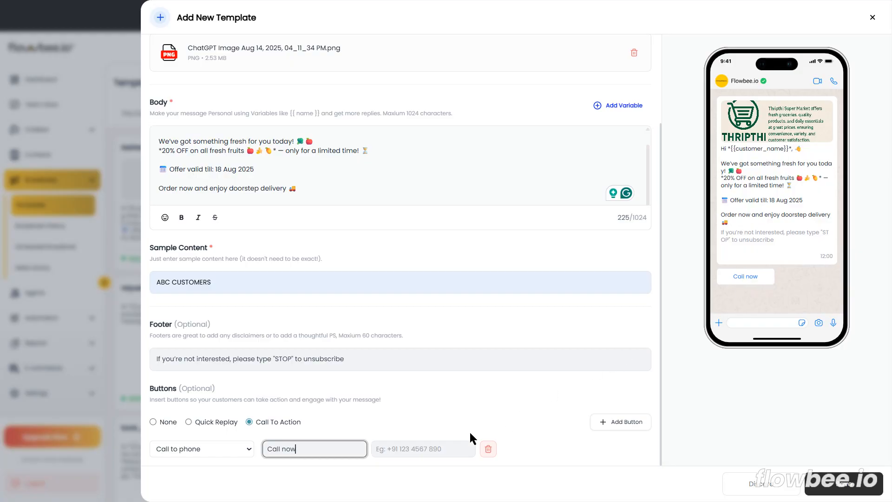
Enter the business phone number with its country code for the Call now button.
left_click(421, 446)
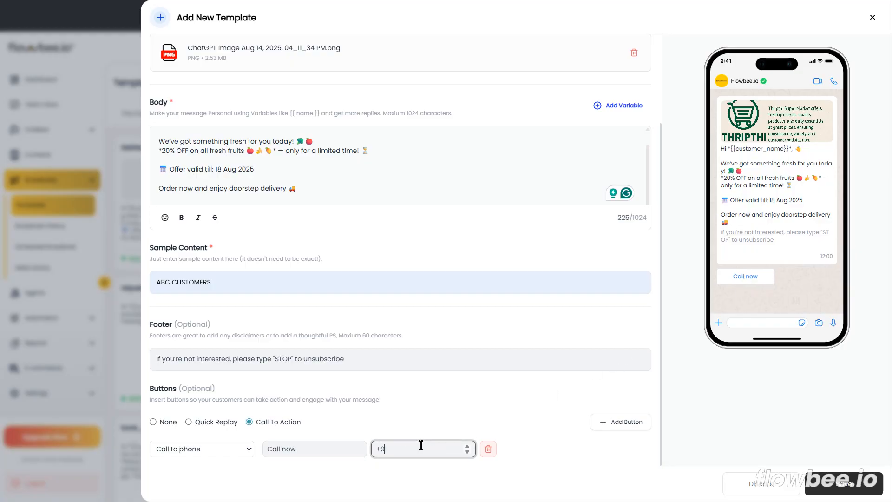
Save the completed grocery template and confirm saving it.
scroll(464, 271, "up", 5)
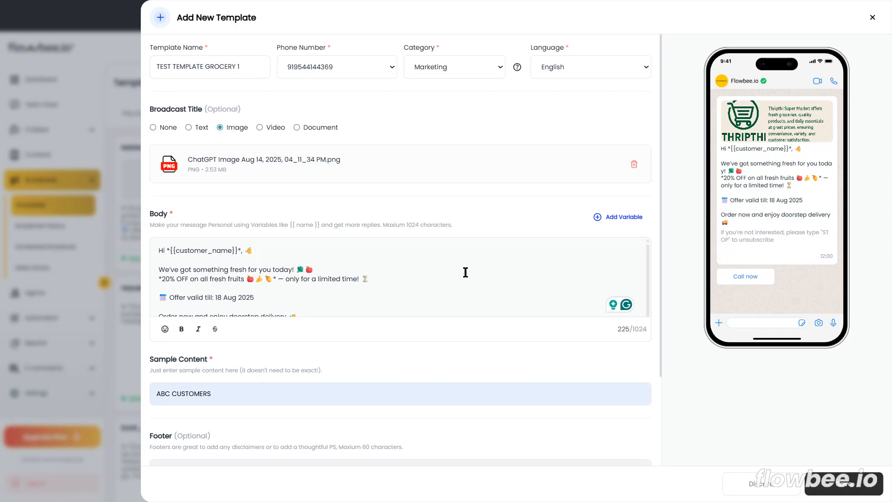
left_click(850, 485)
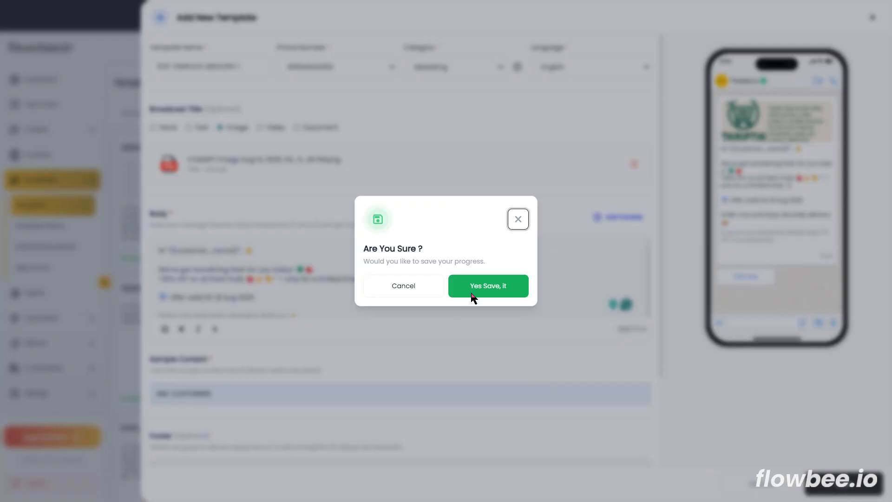
left_click(472, 296)
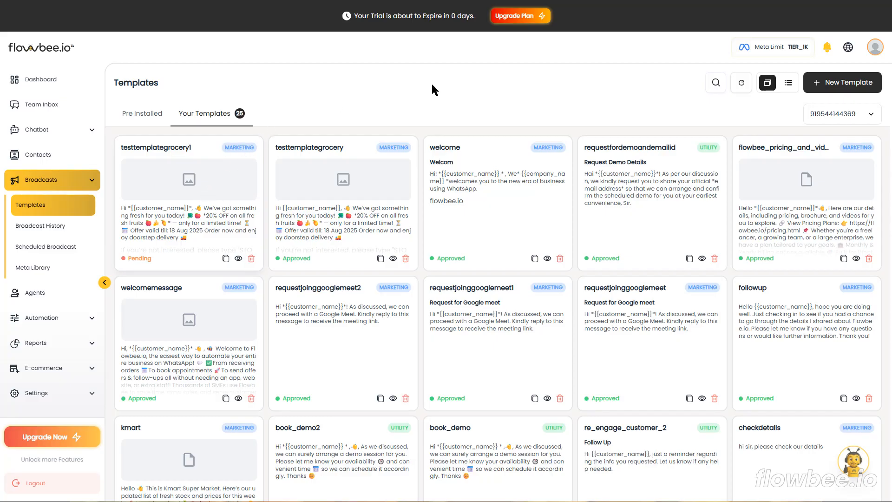
Refresh the template list to check the approval status of testtemplategrocery1.
left_click(743, 87)
left_click(742, 88)
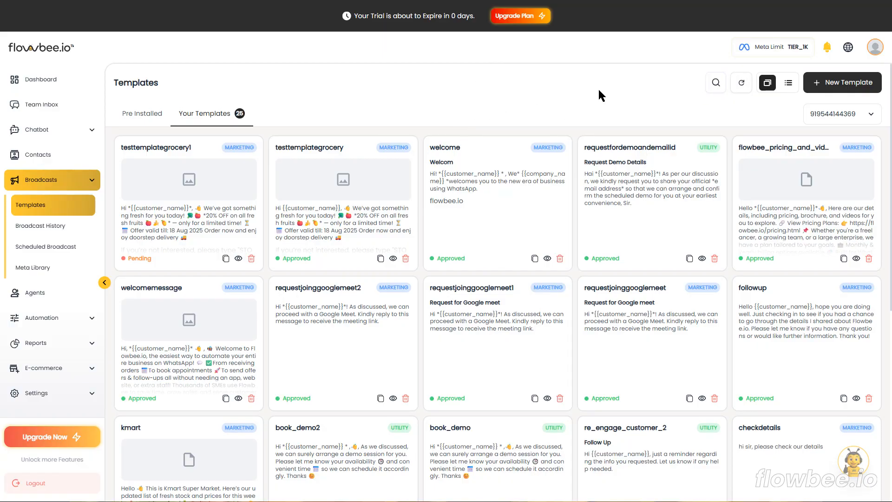
left_click(744, 82)
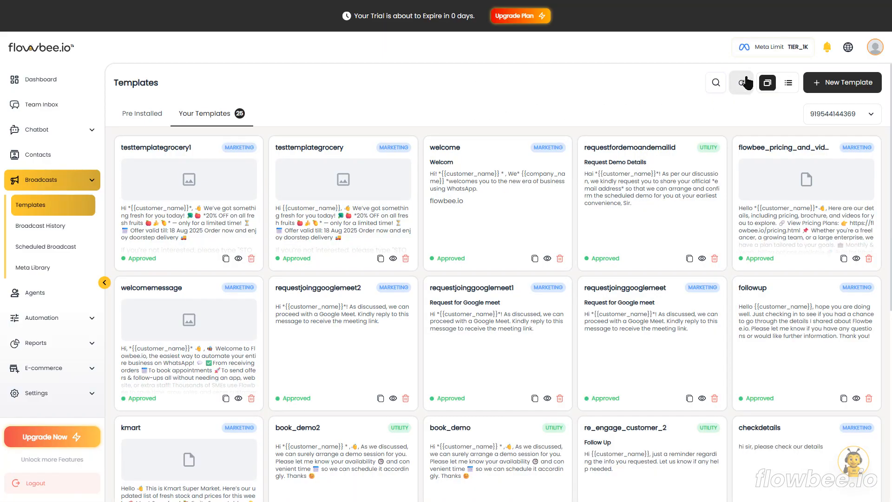